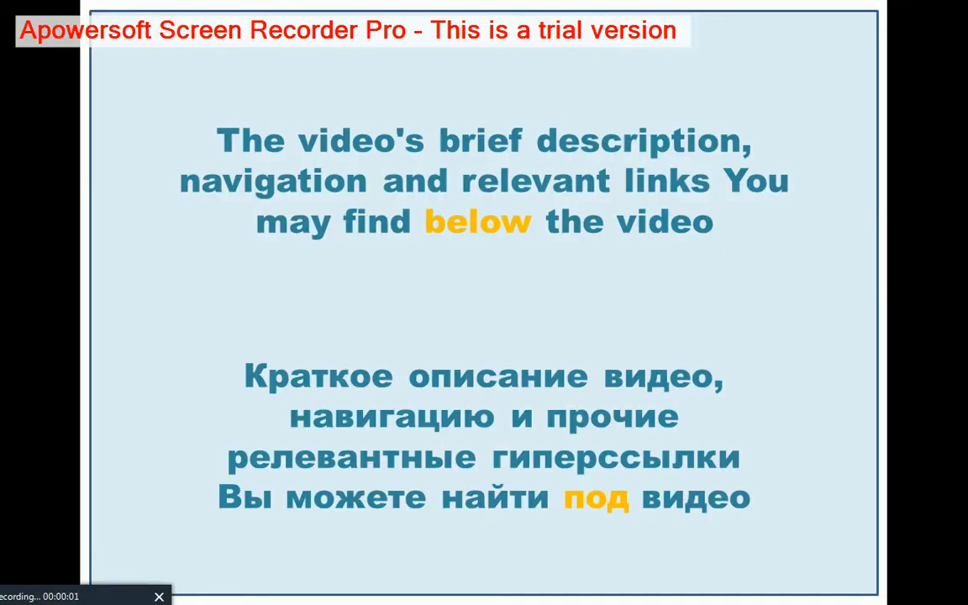
Leave the intro slideshow and return to the ESS 2012 dataset in Variable View
key("alt+Tab")
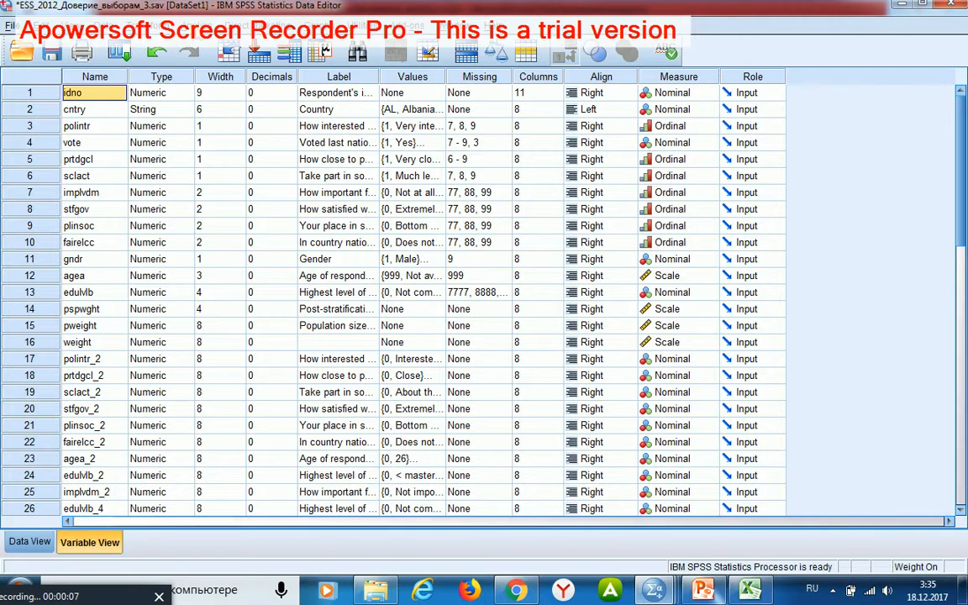
Start a General Loglinear analysis and browse its chosen binary factors
left_click(193, 26)
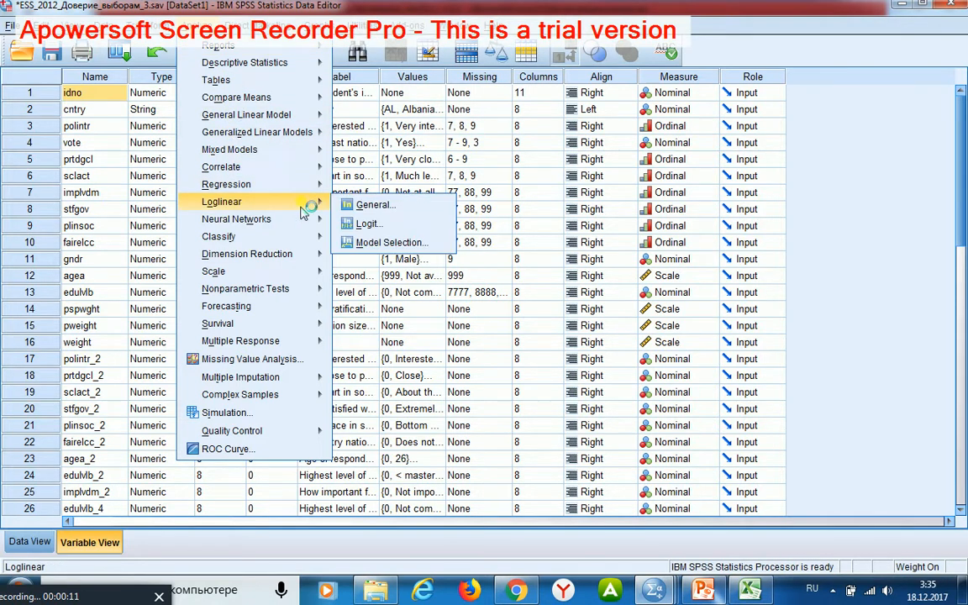
left_click(373, 205)
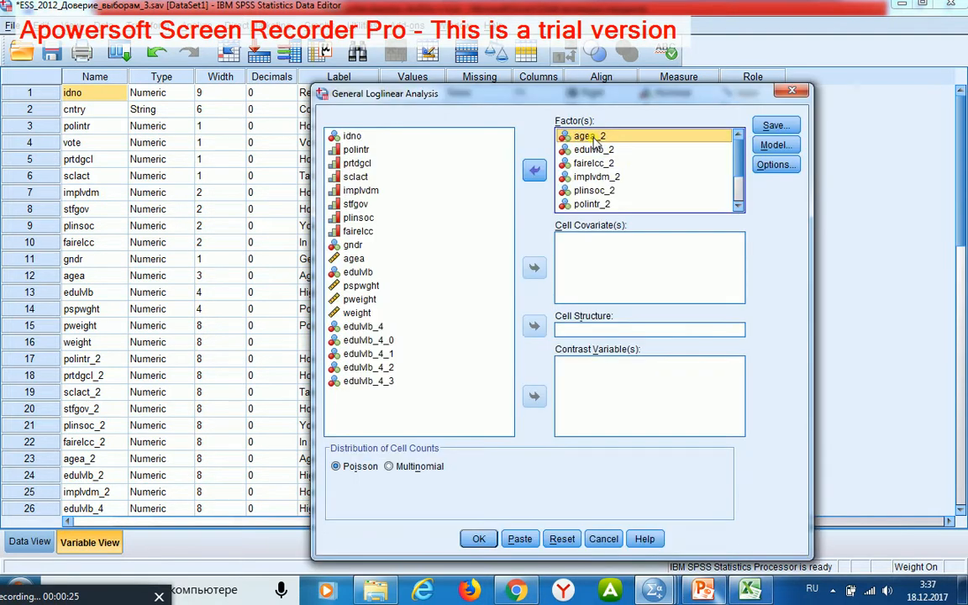
key("Down")
key("Down")
key("Down")
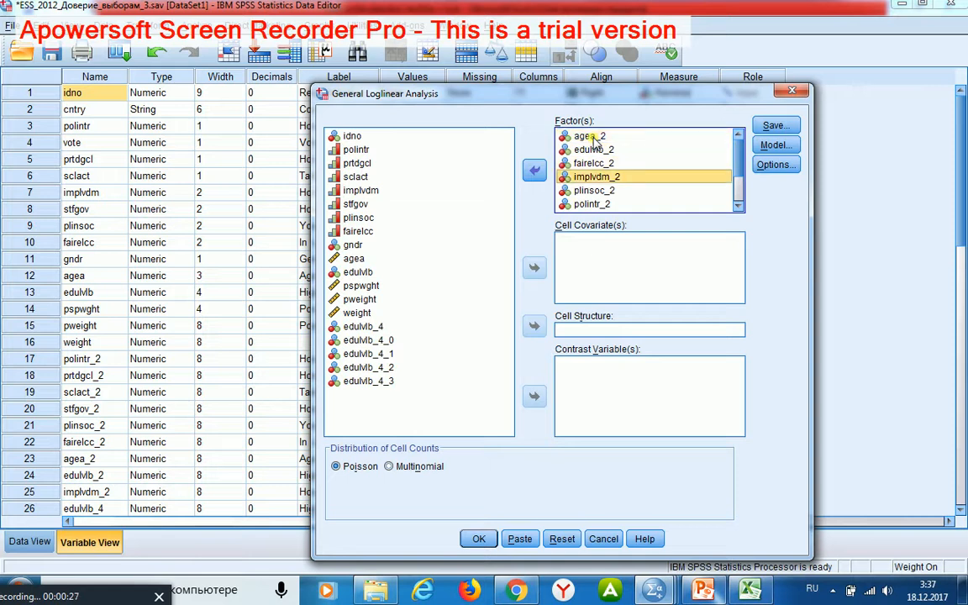
key("Down")
key("Down")
key("Down")
key("Down")
key("Down")
key("Down")
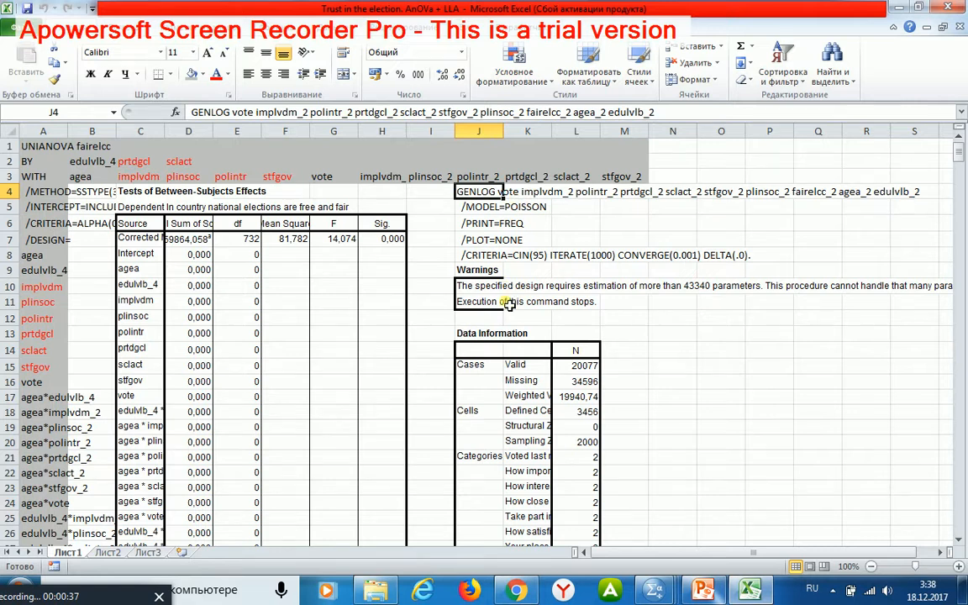
Select the GENLOG warning in cells J10:J11 about too many parameters
left_click_drag(478, 285, 478, 302)
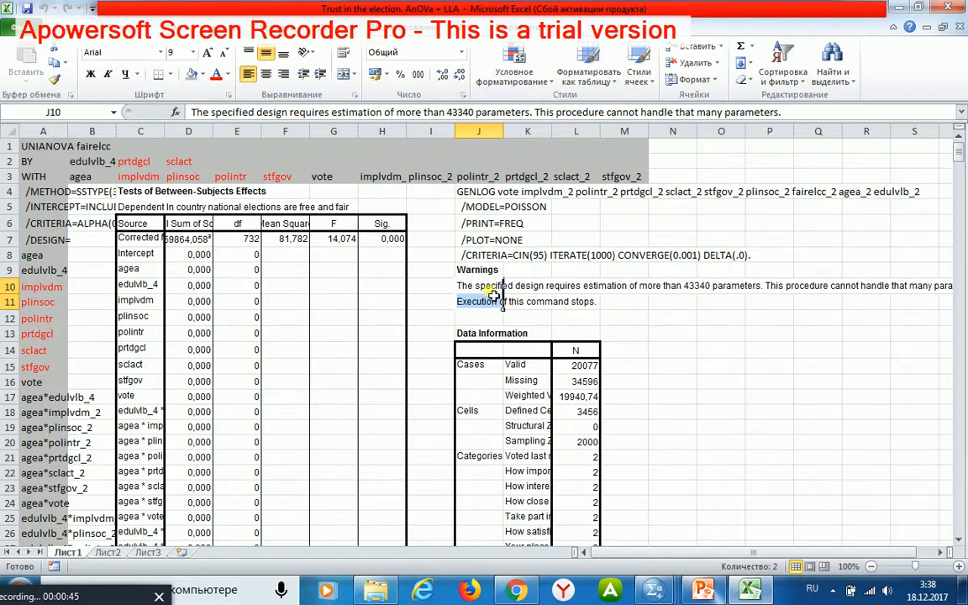
left_click(479, 291)
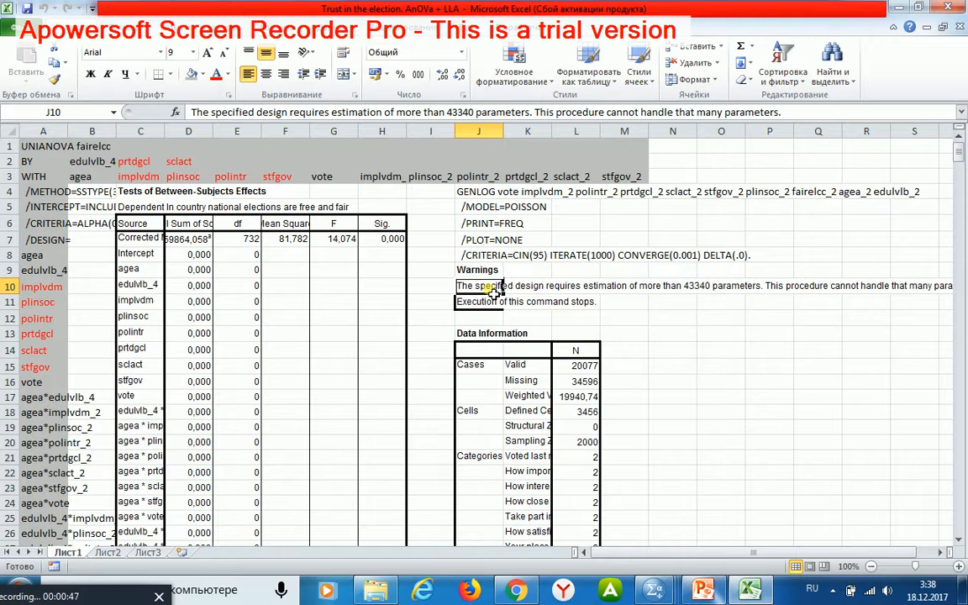
scroll(494, 291, "down", 1)
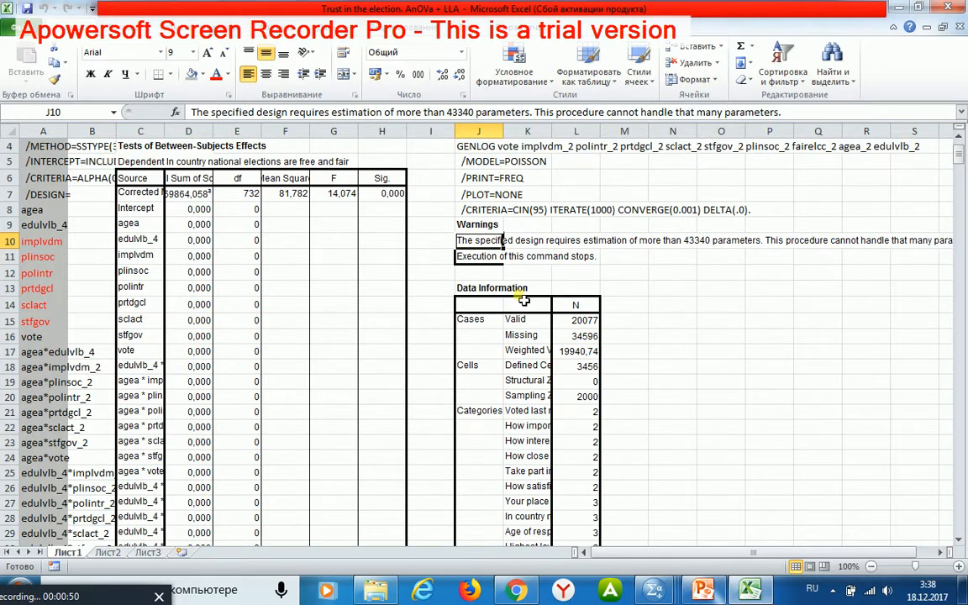
scroll(525, 298, "down", 1)
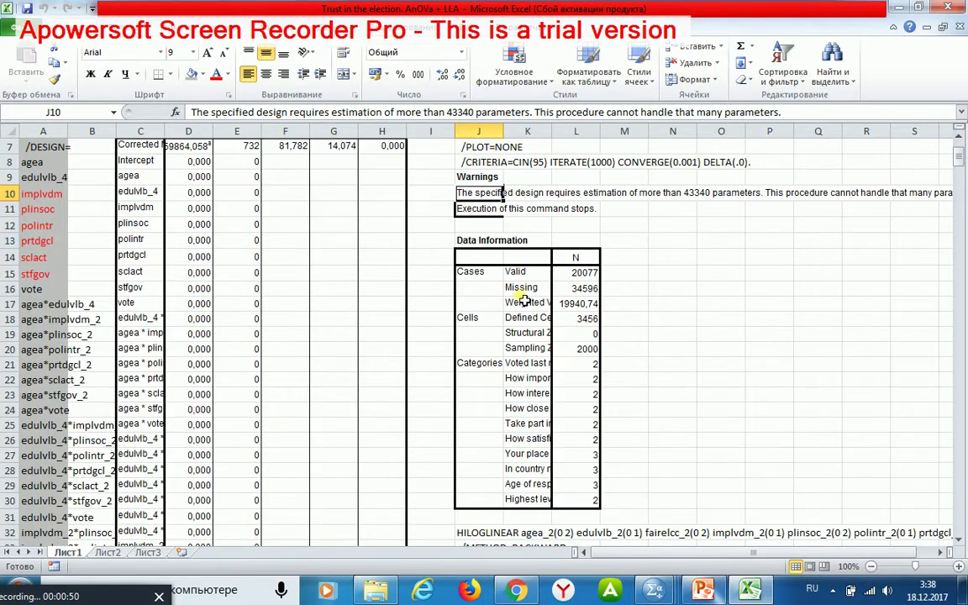
left_click(588, 348)
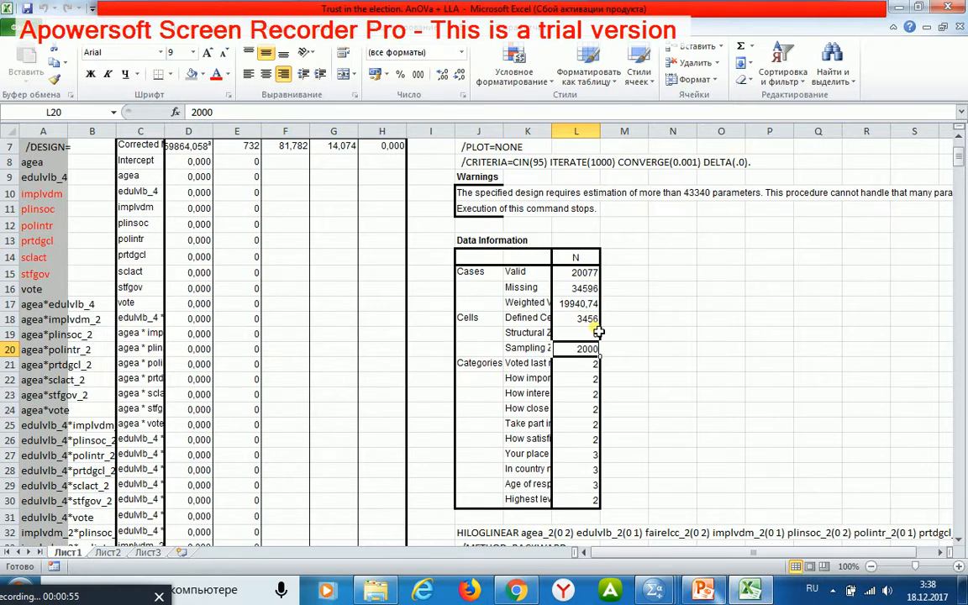
left_click(537, 346)
left_click(588, 350)
left_click(528, 318)
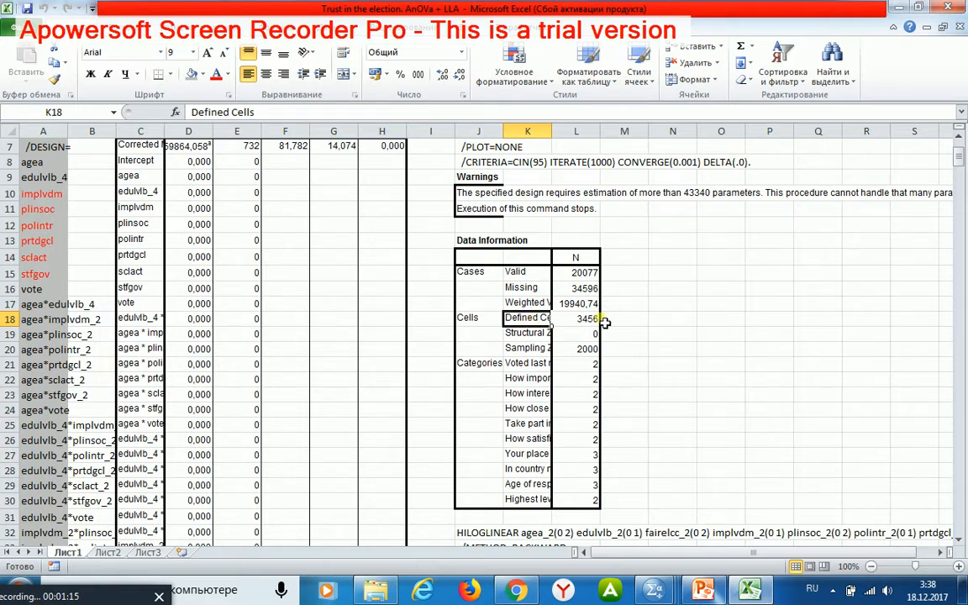
left_click(588, 319)
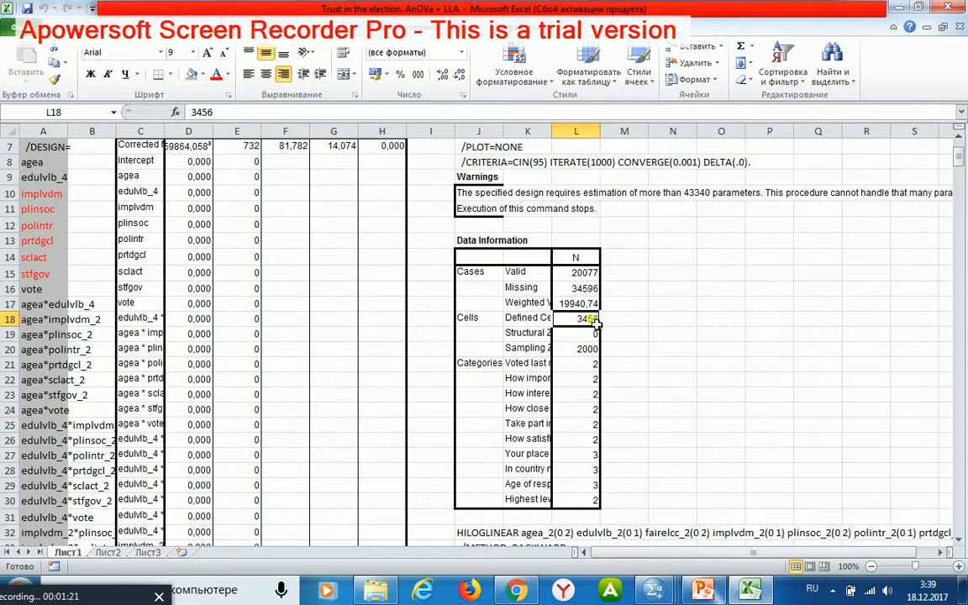
left_click(586, 349)
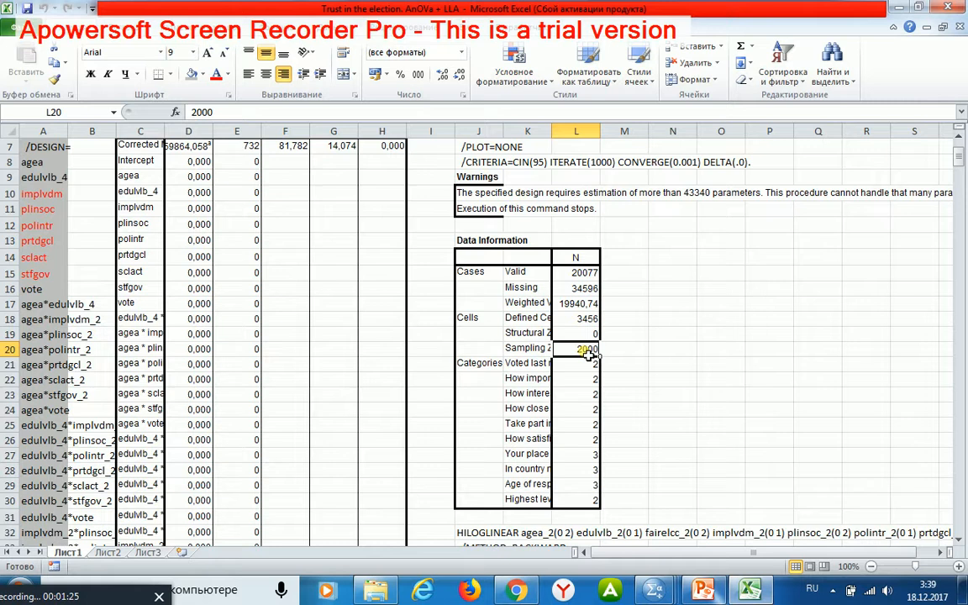
left_click(588, 318)
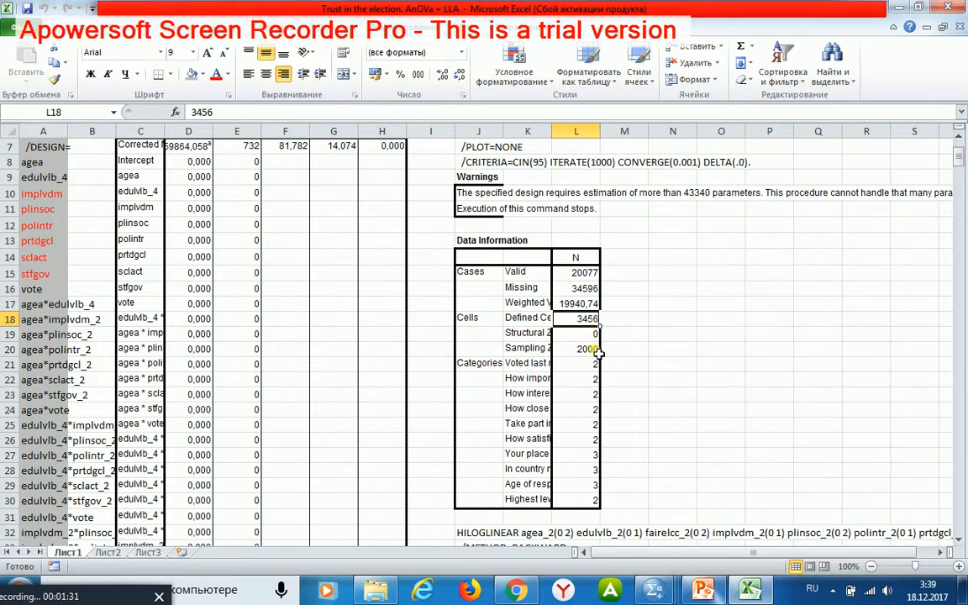
left_click(588, 348)
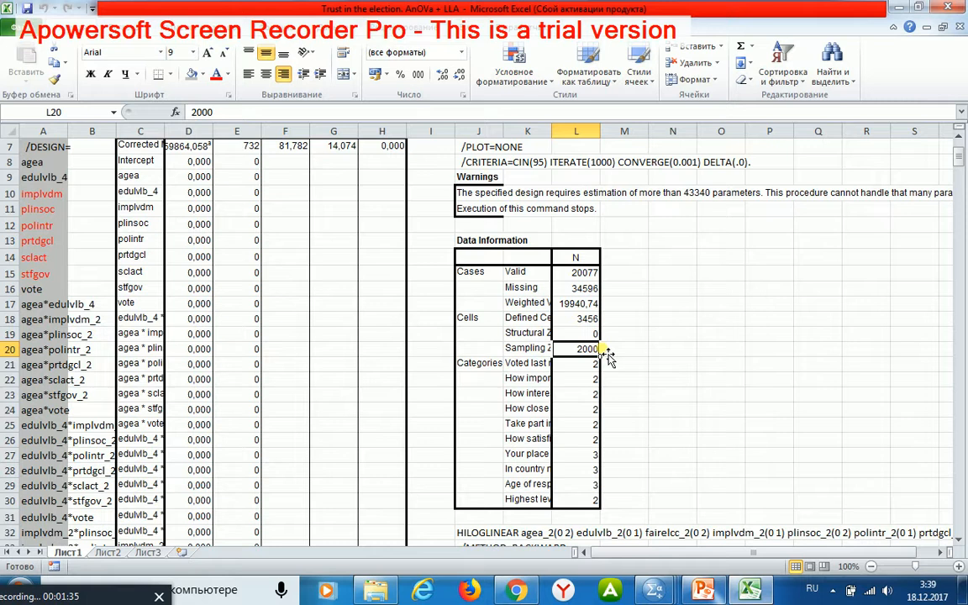
left_click(588, 319)
left_click(588, 348)
left_click(588, 319)
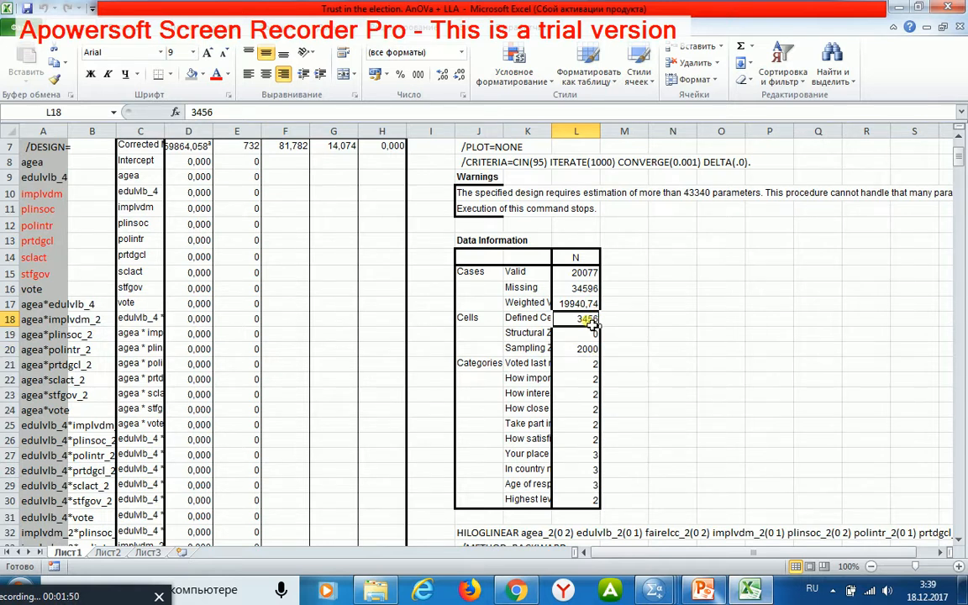
scroll(593, 323, "up", 1)
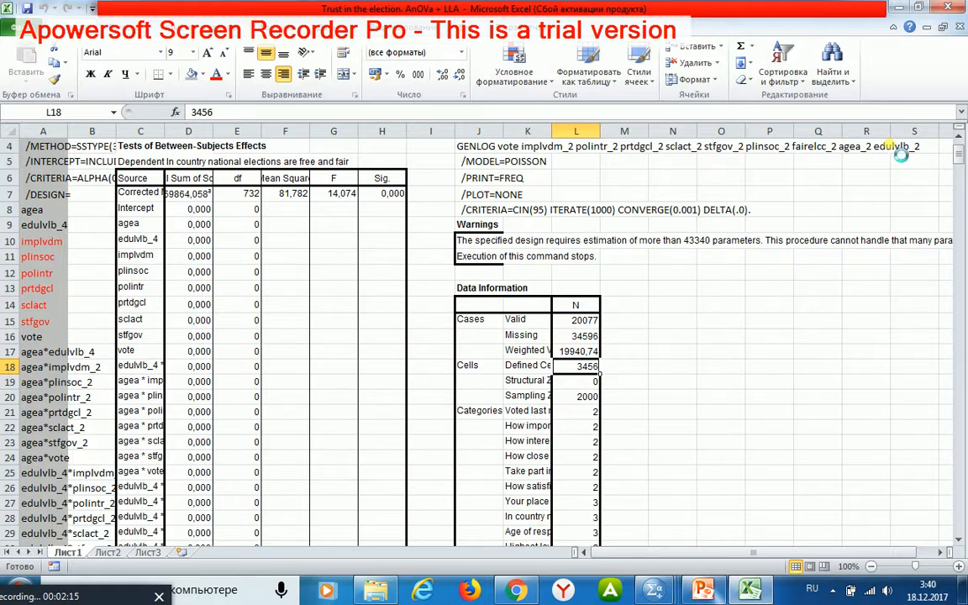
Return to SPSS and start the Loglinear Model Selection analysis
key("alt+Tab")
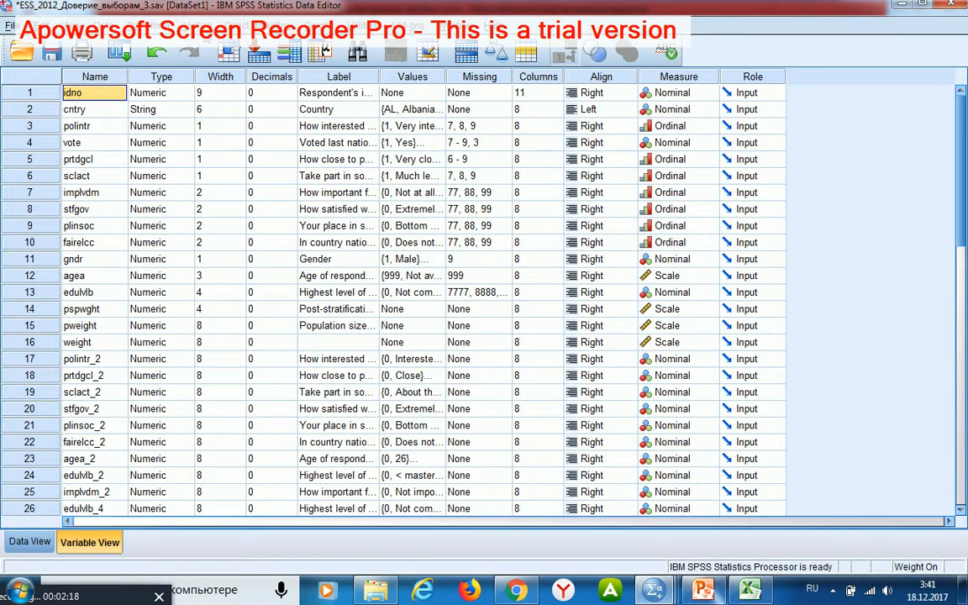
left_click(180, 25)
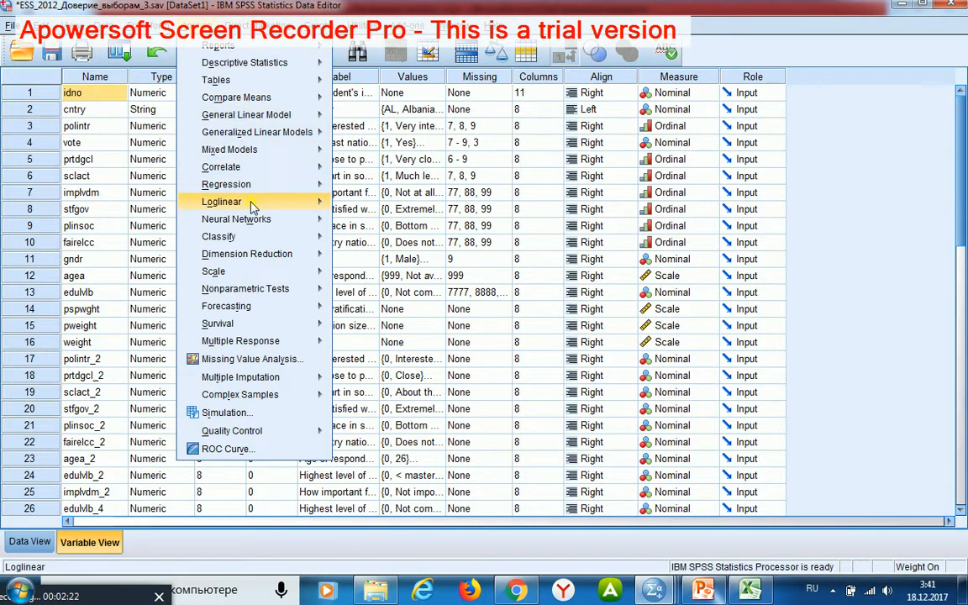
left_click(378, 225)
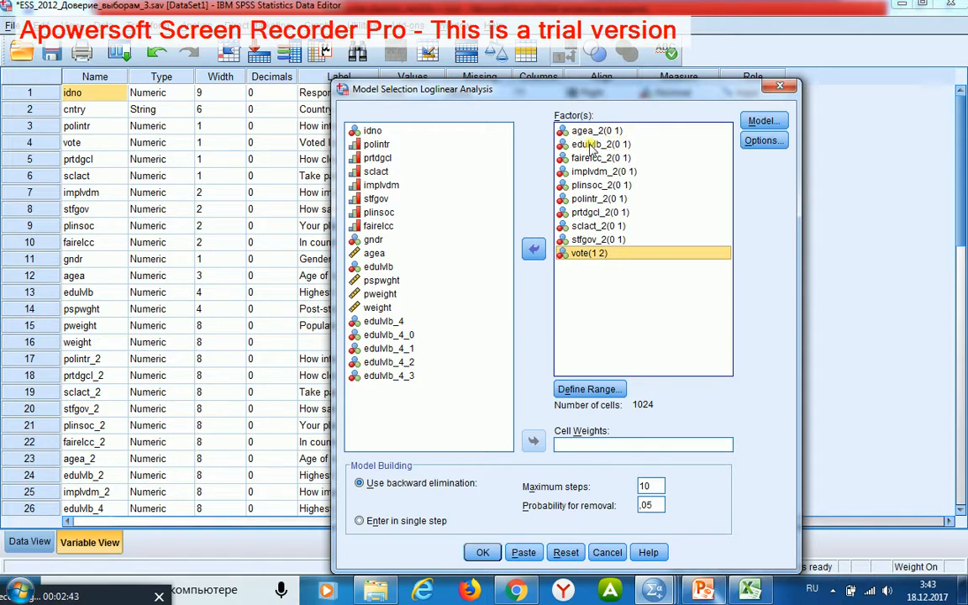
Paste the HILOGLINEAR syntax and raise MAXSTEPS to 10000 and ITERATION to 20000
left_click(523, 552)
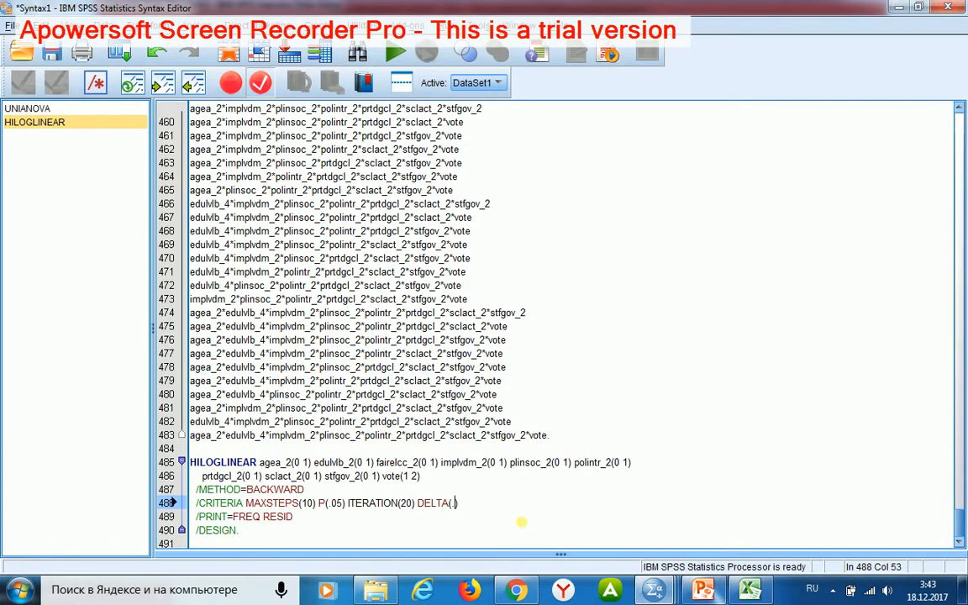
type(".")
left_click(391, 504)
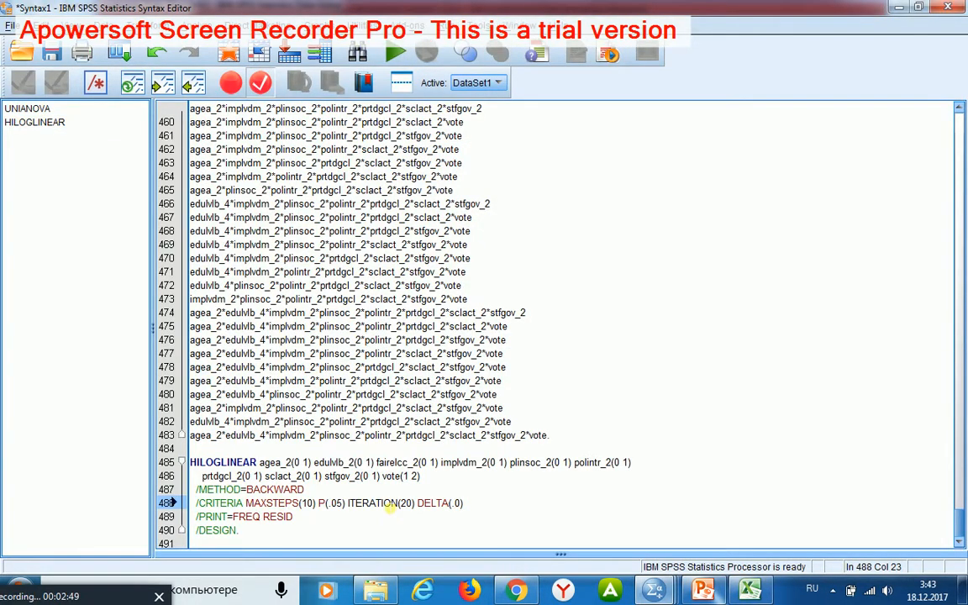
type("000")
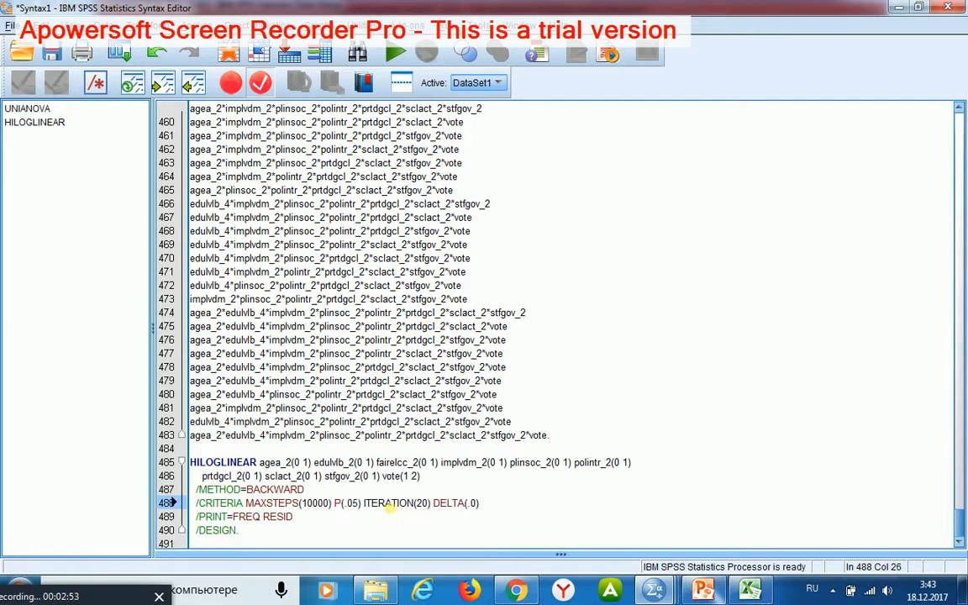
left_click(435, 504)
type("000")
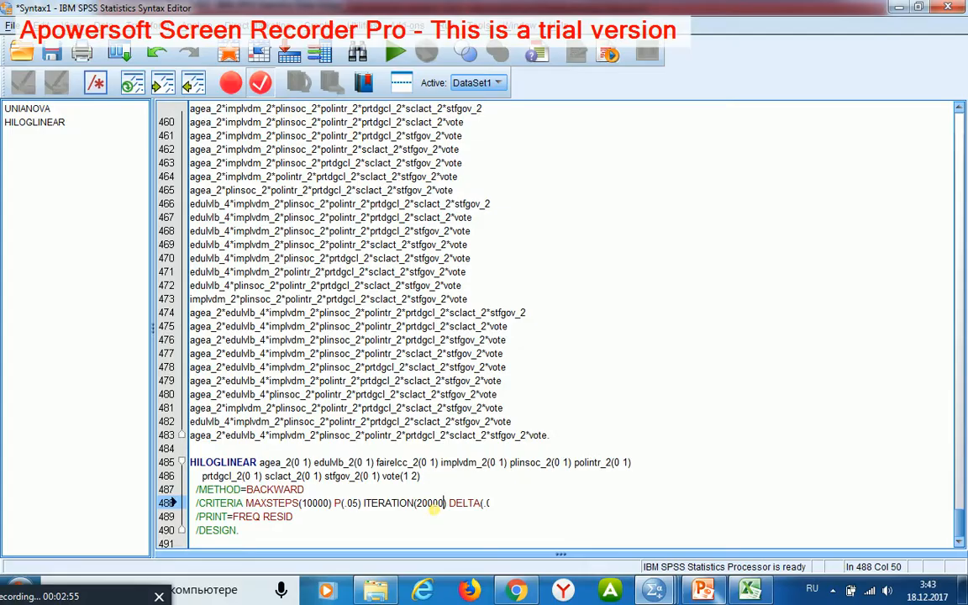